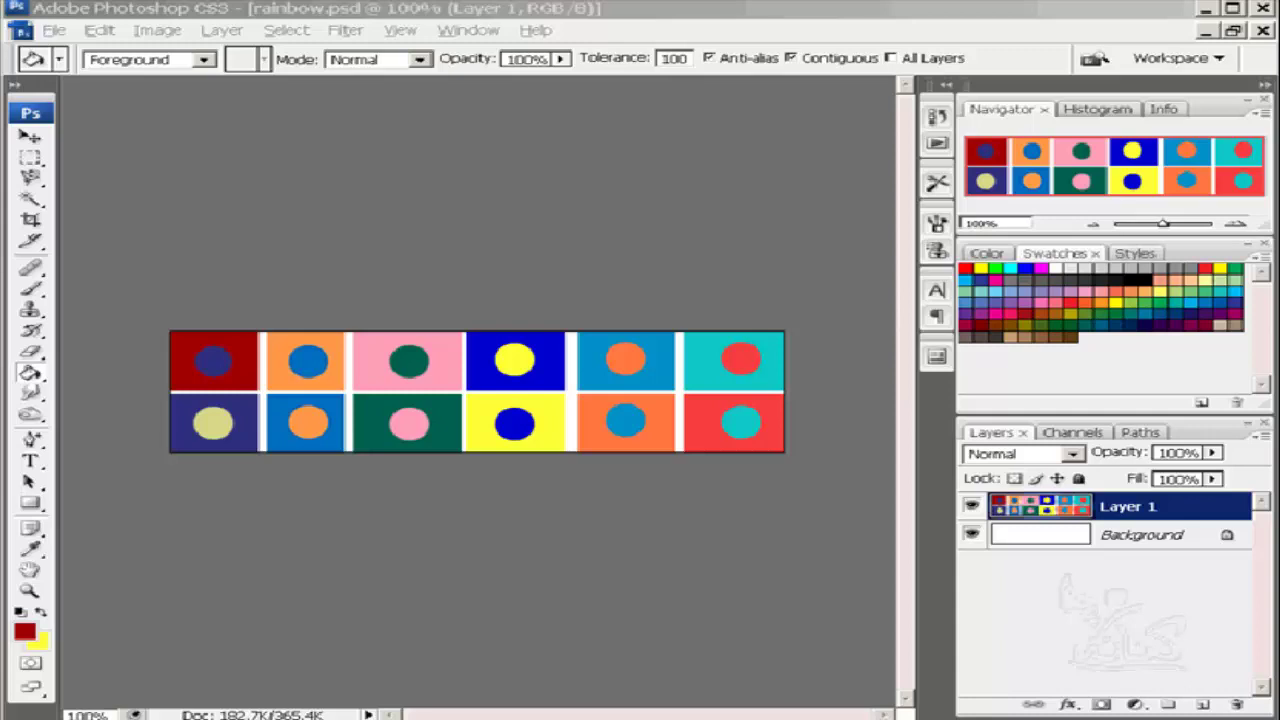
Activate Photoshop and choose the Eyedropper tool with Point Sample size.
left_click(718, 12)
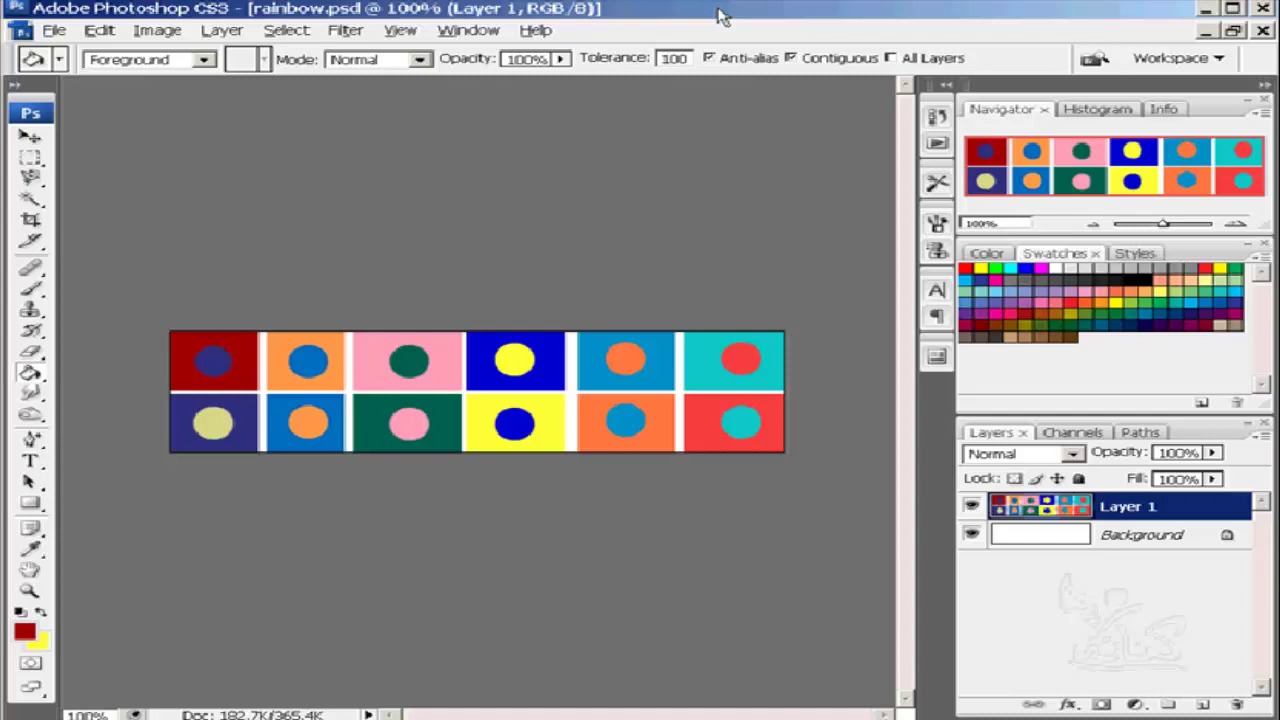
key("i")
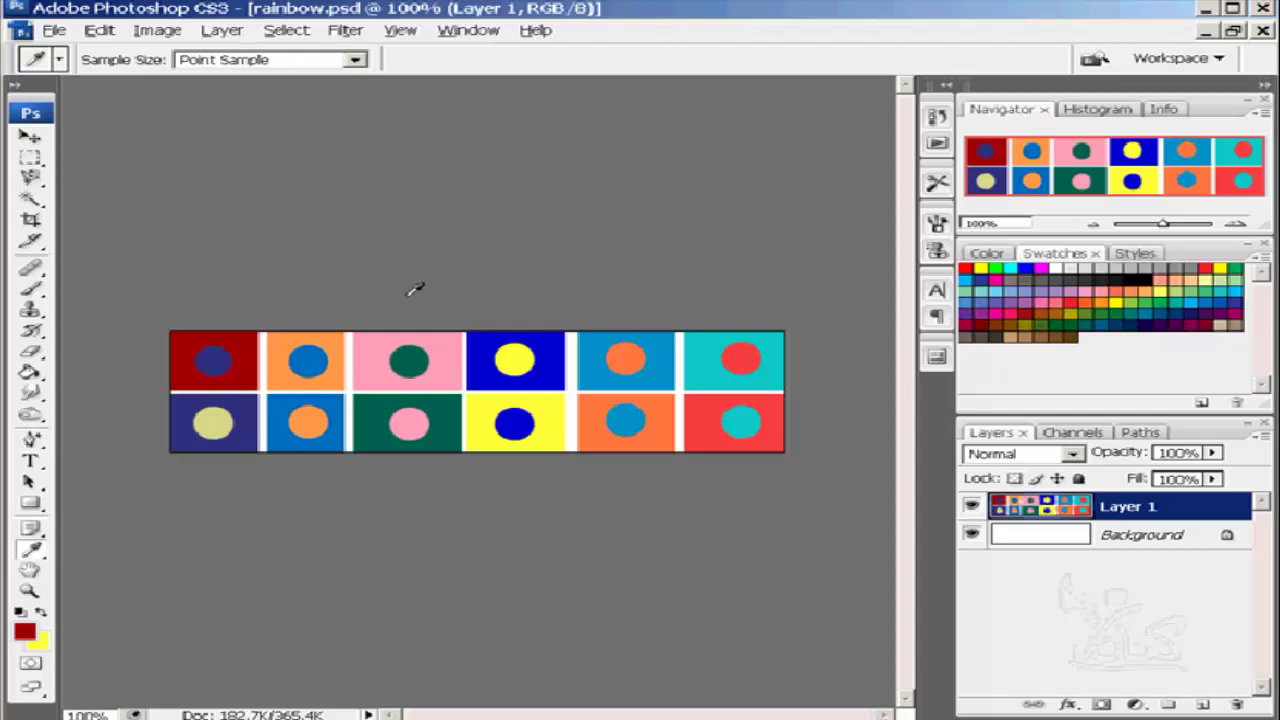
Sample the orange square as foreground and the blue circle as background colour.
left_click(283, 341)
left_click(306, 362, "alt")
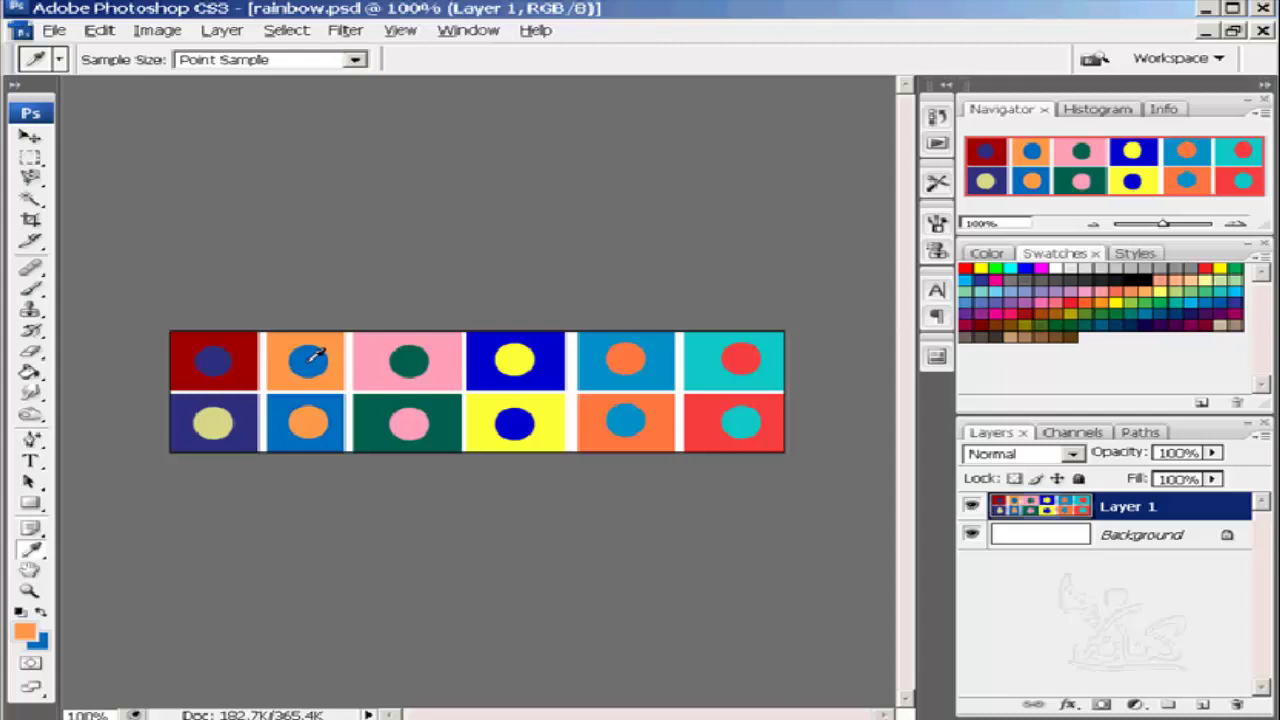
left_click(30, 160)
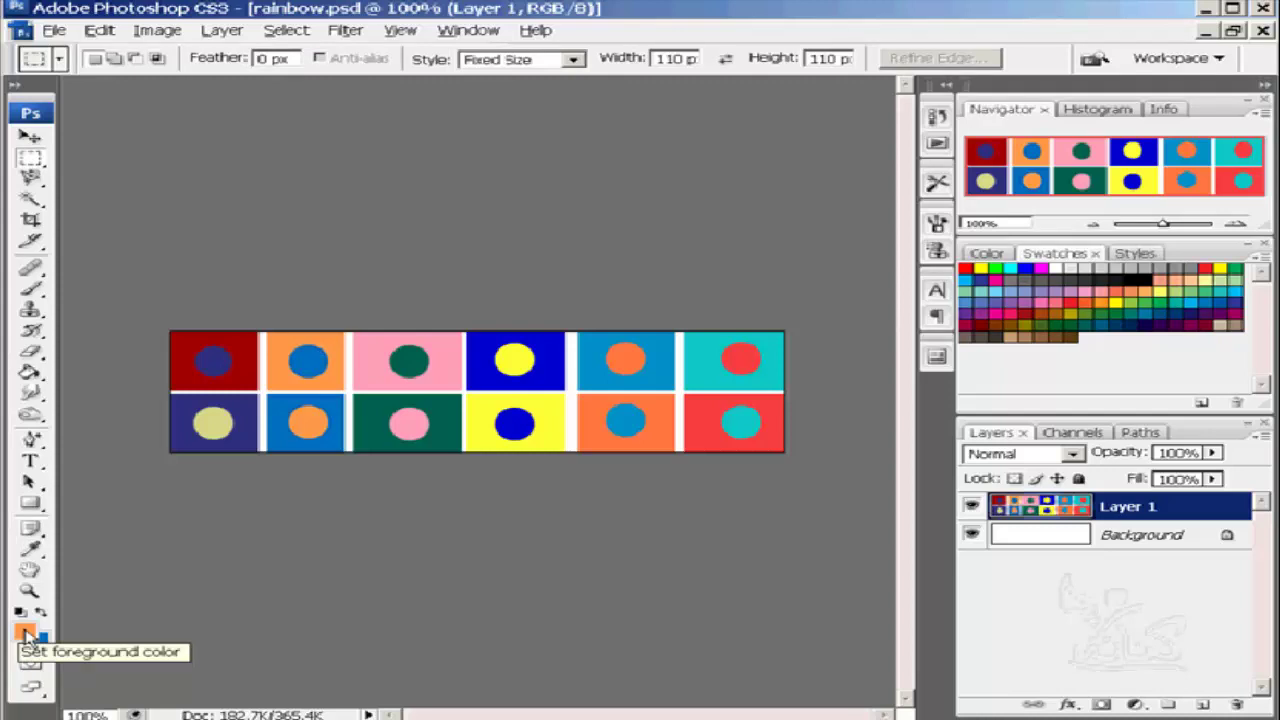
left_click(25, 632)
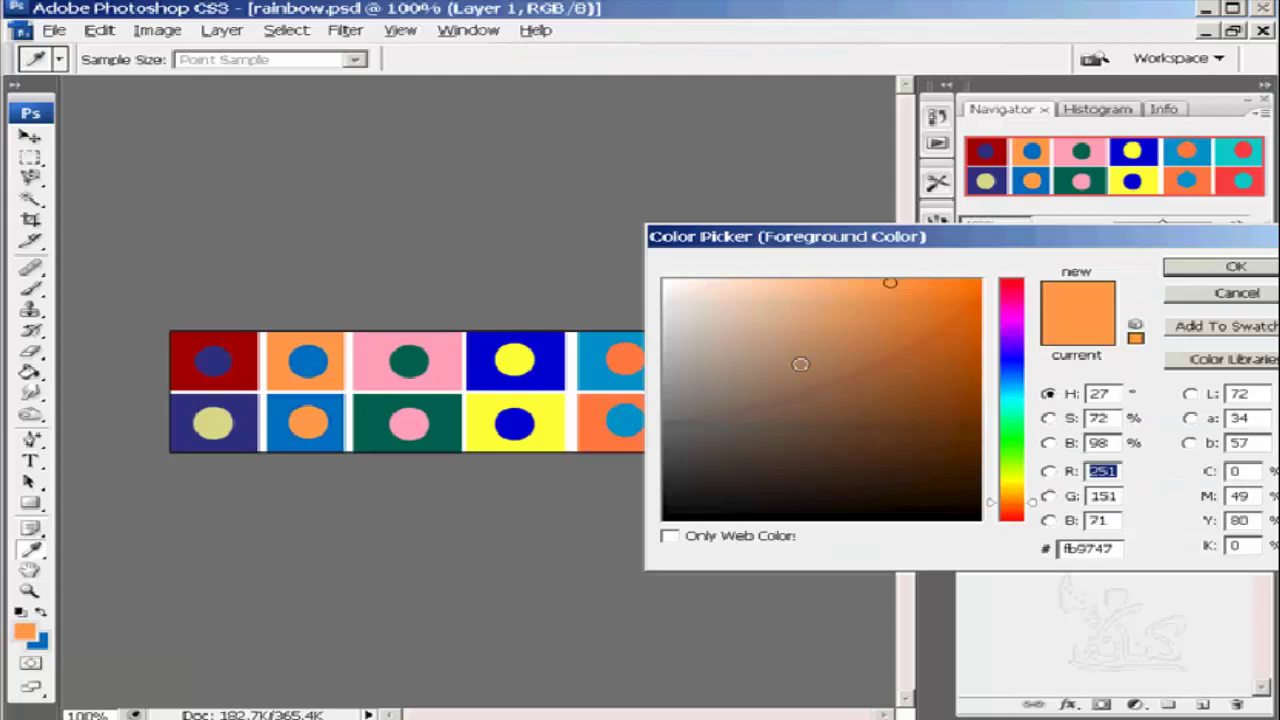
left_click(695, 343)
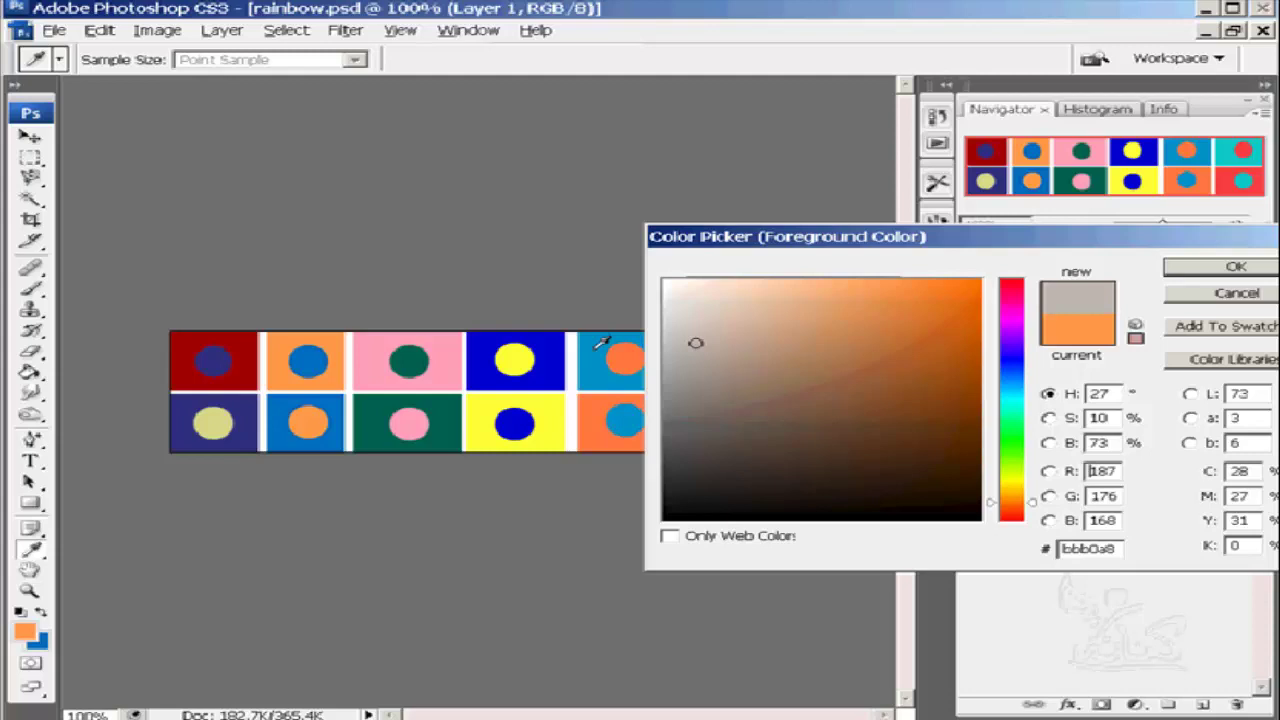
left_click(596, 346)
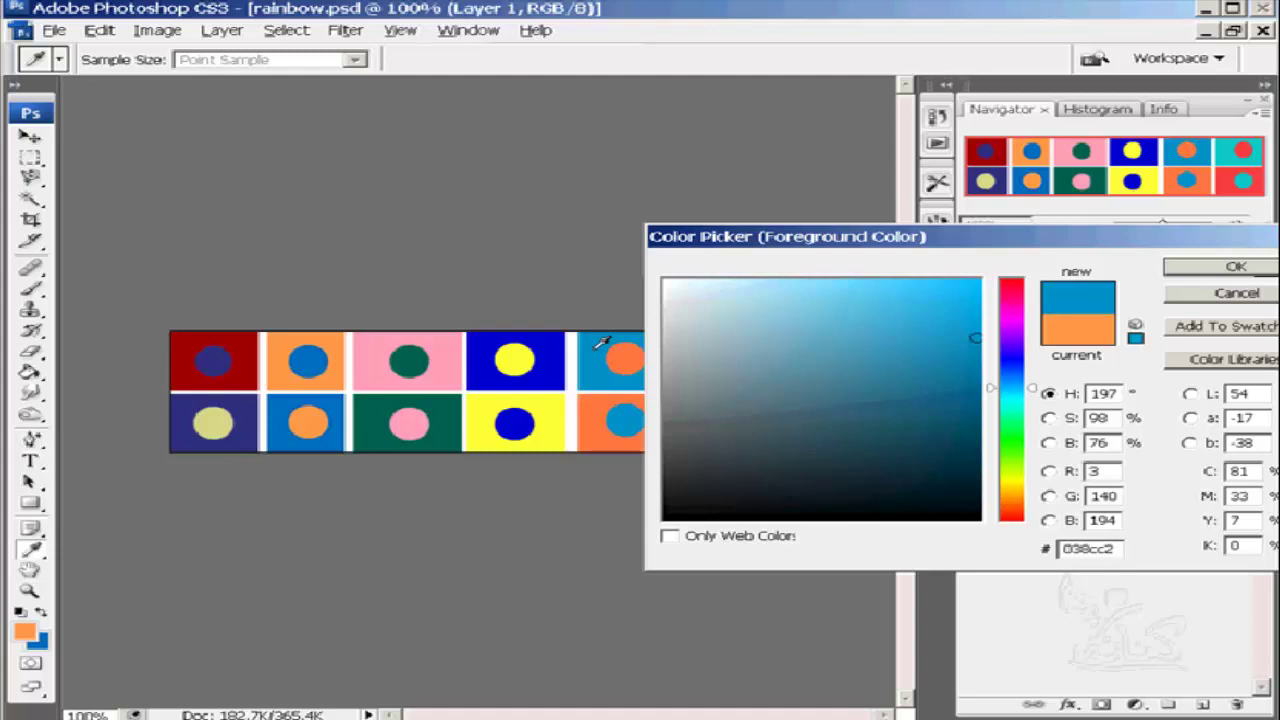
left_click(1176, 296)
key("m")
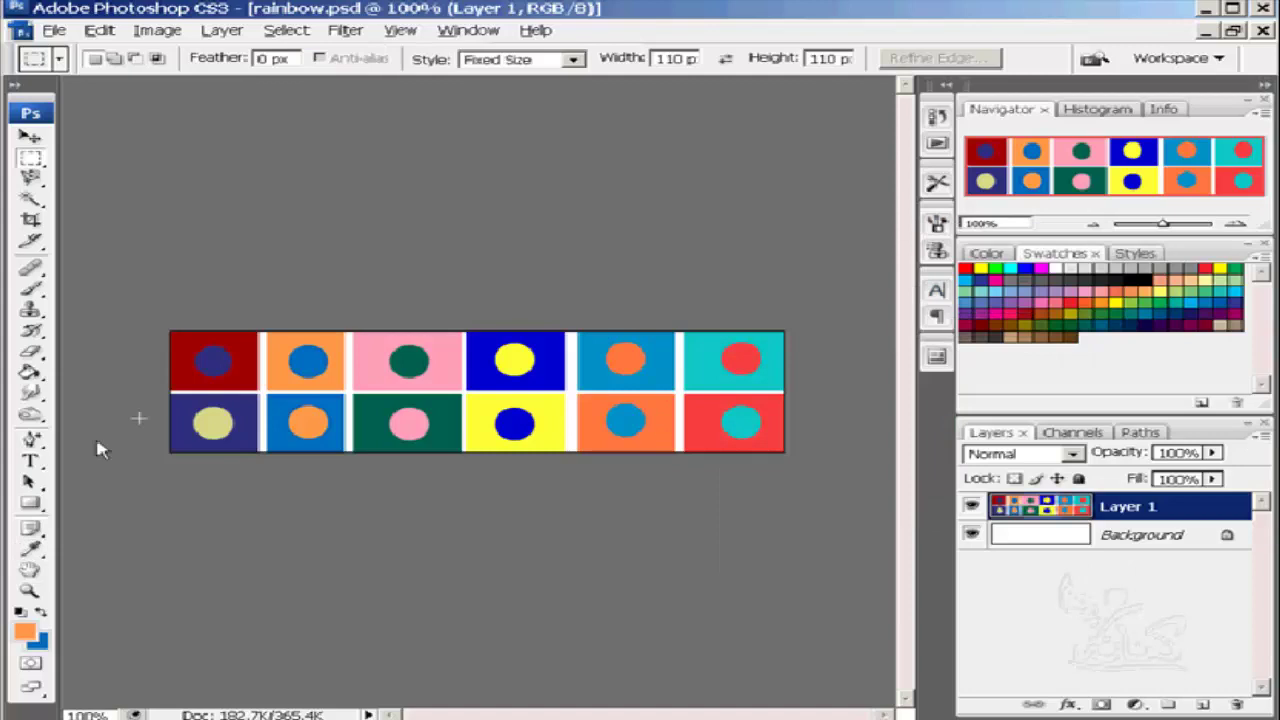
Use the Eyedropper to make the third top-row square's pink the foreground colour.
left_click(33, 553)
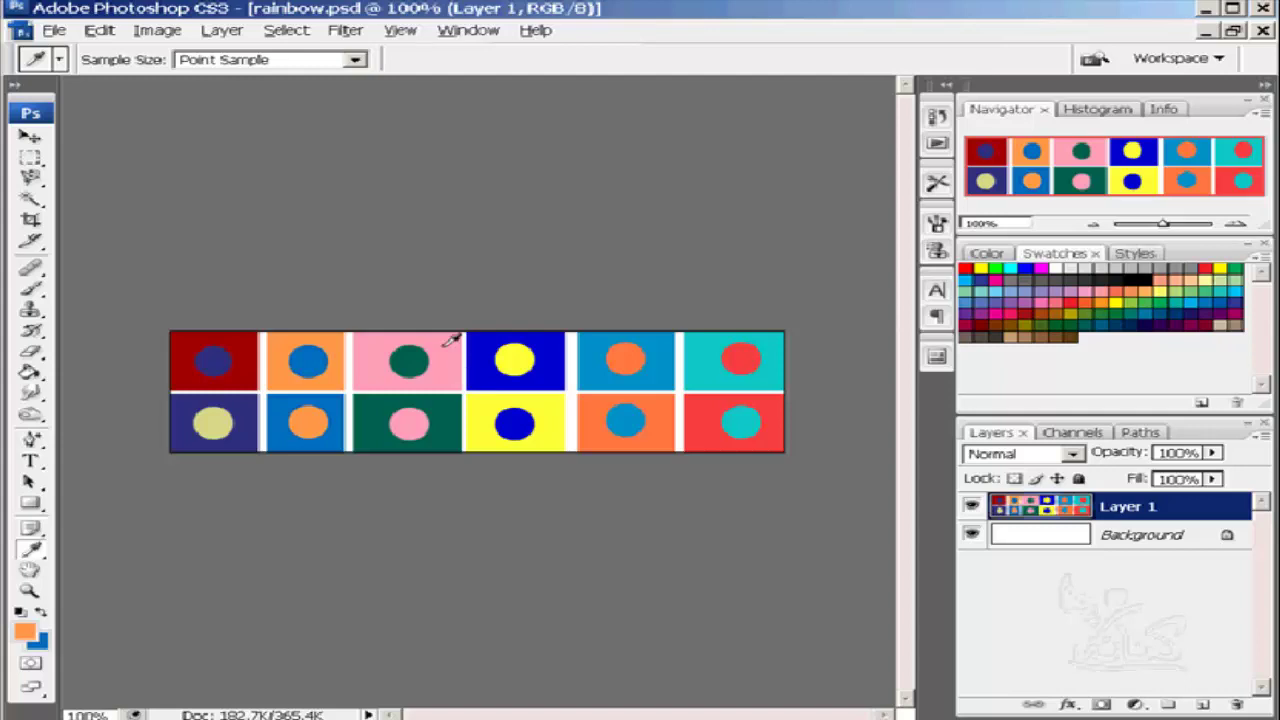
left_click(446, 346)
Change the Eyedropper Sample Size from Point Sample to 51 by 51 Average.
left_click(356, 61)
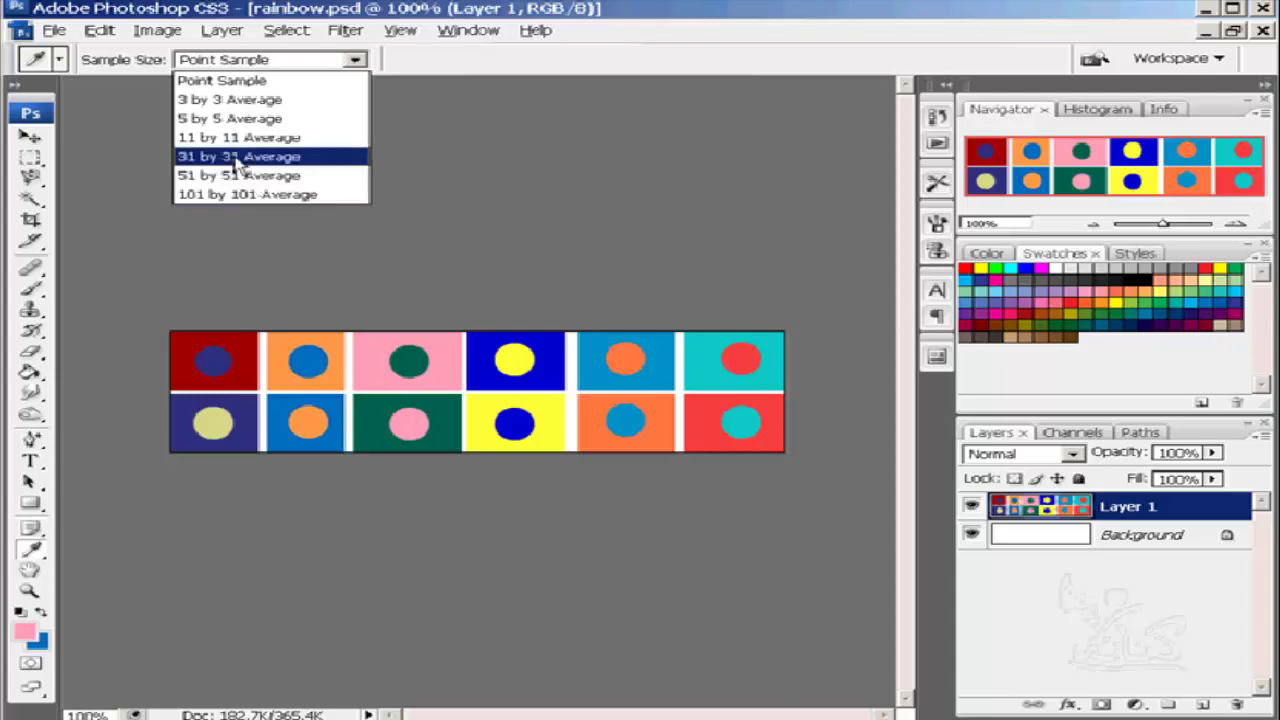
left_click(231, 176)
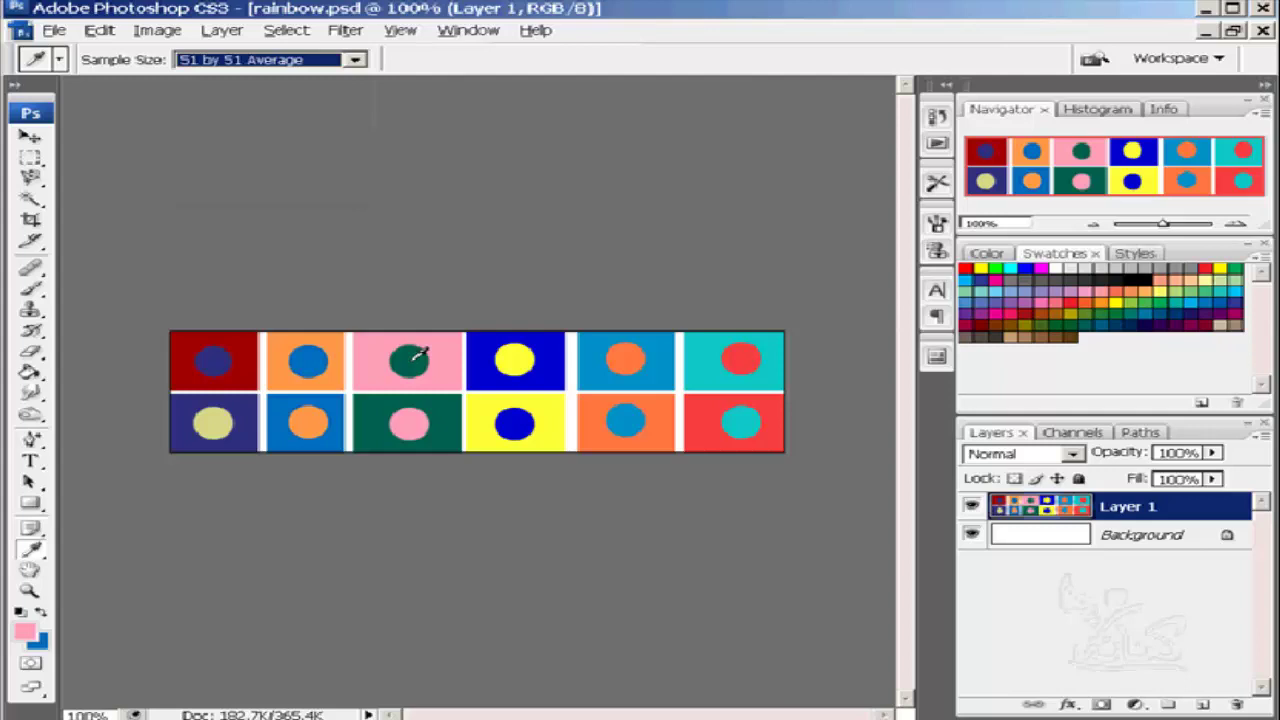
Take averaged samples at the green circle and tile boundaries, ending on the grey pasteboard.
left_click(413, 356)
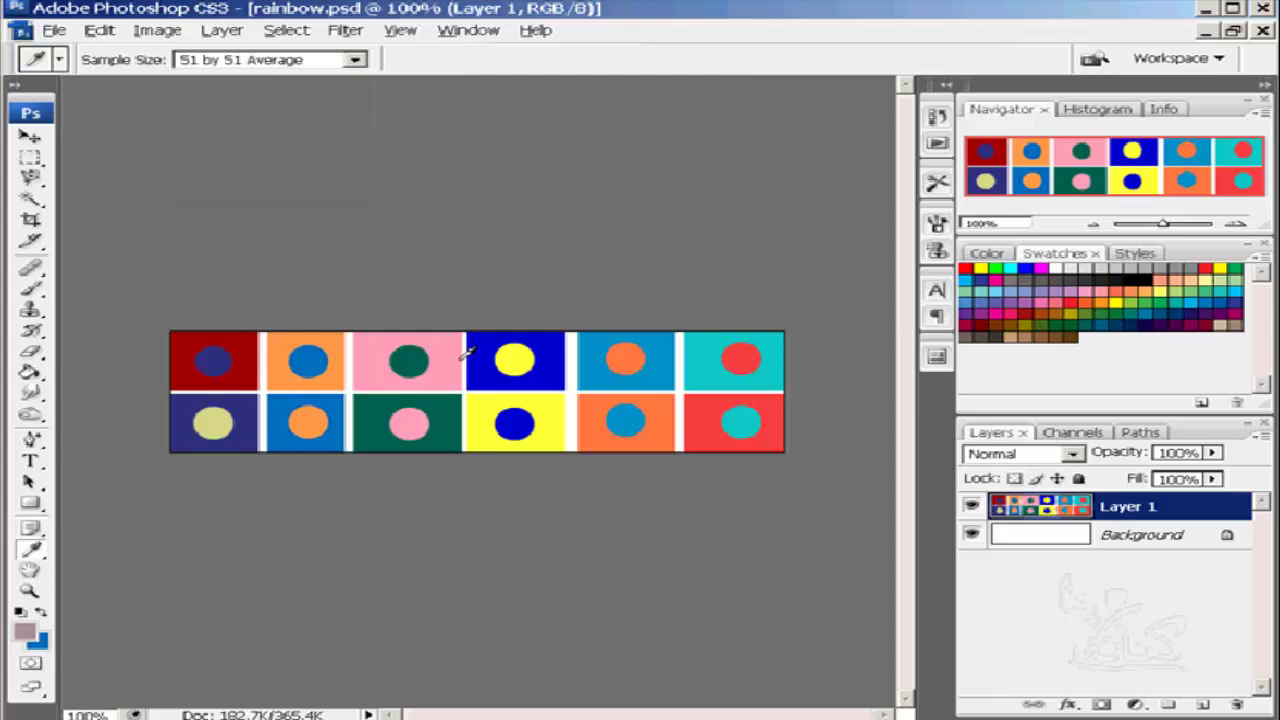
left_click(464, 353)
left_click(468, 396)
mouse_move(289, 340)
left_mouse_down()
mouse_move(241, 267)
mouse_move(44, 67)
left_mouse_up()
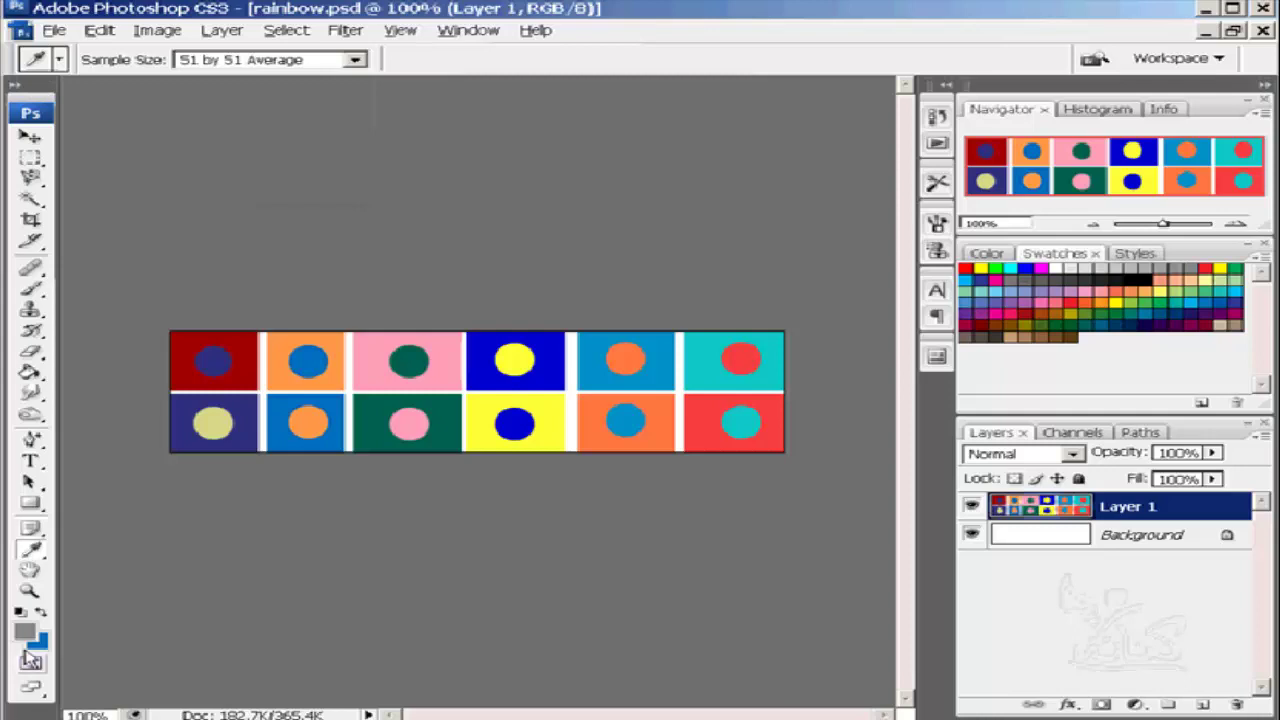
Restore Point Sample, sample several areas, and finish on the first square's dark red.
left_click(357, 60)
left_click(262, 80)
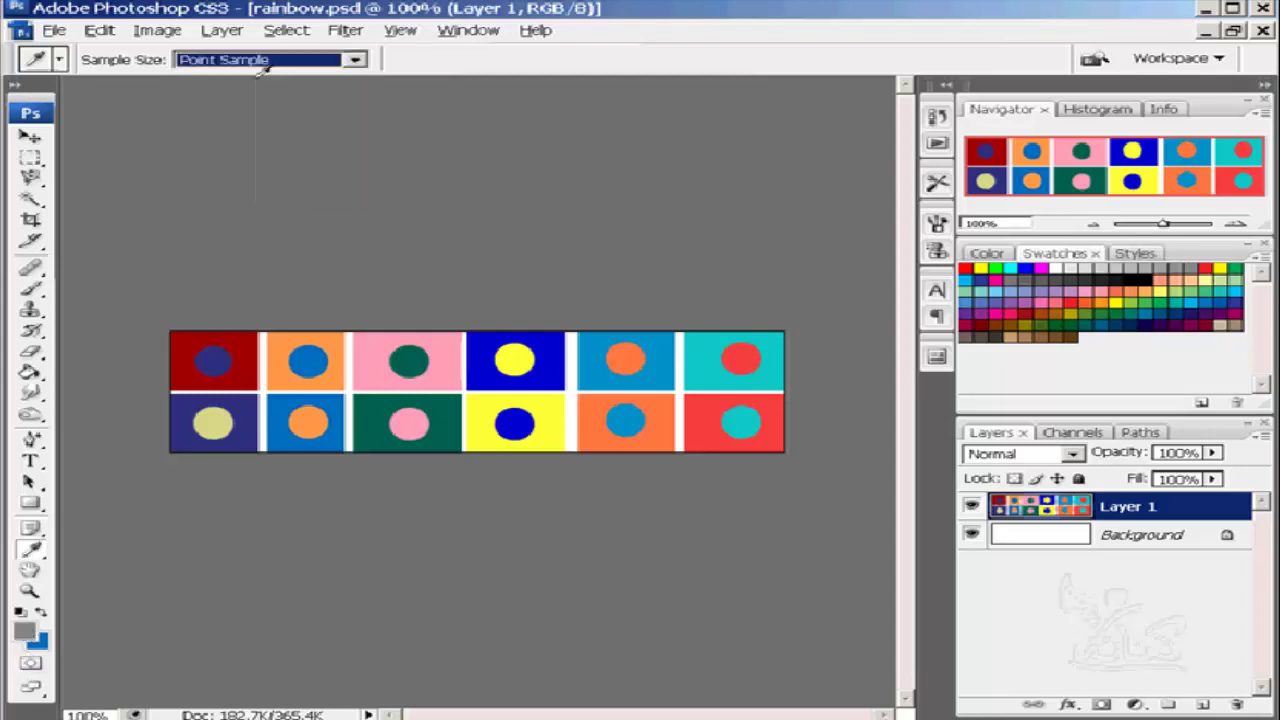
left_click(242, 343)
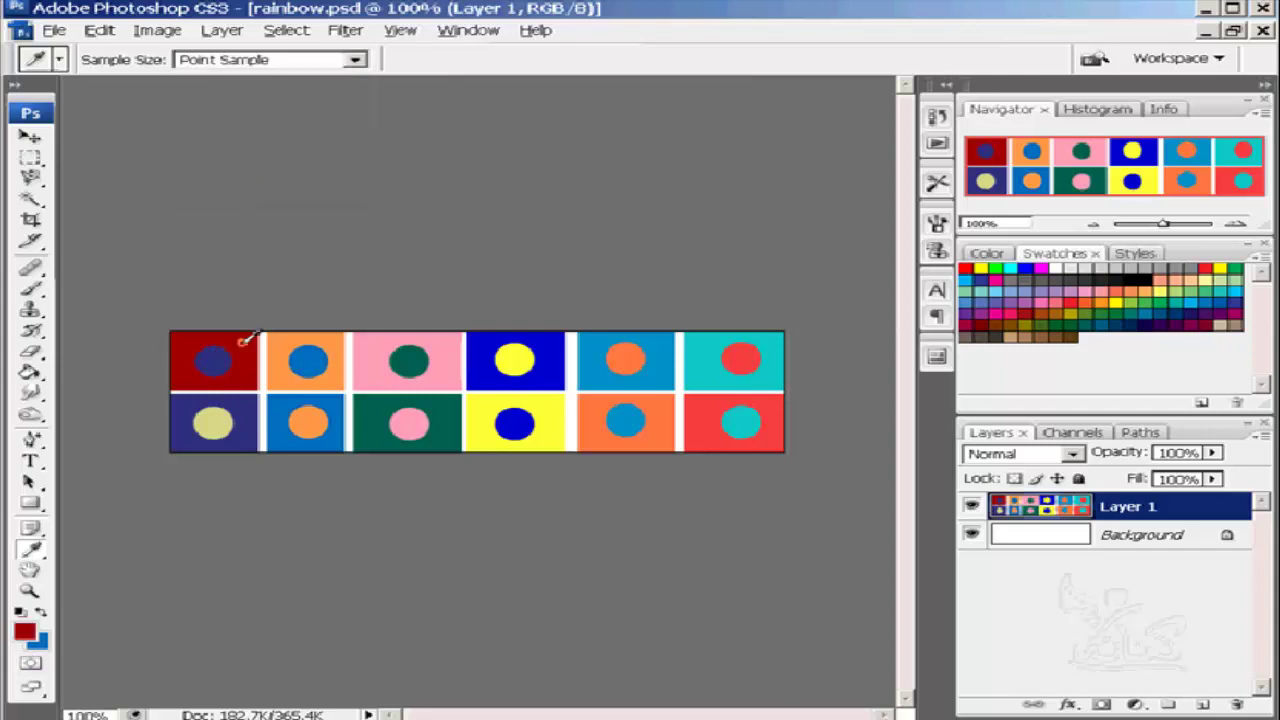
mouse_move(242, 343)
left_mouse_down()
mouse_move(86, 116)
mouse_move(38, 82)
left_mouse_up()
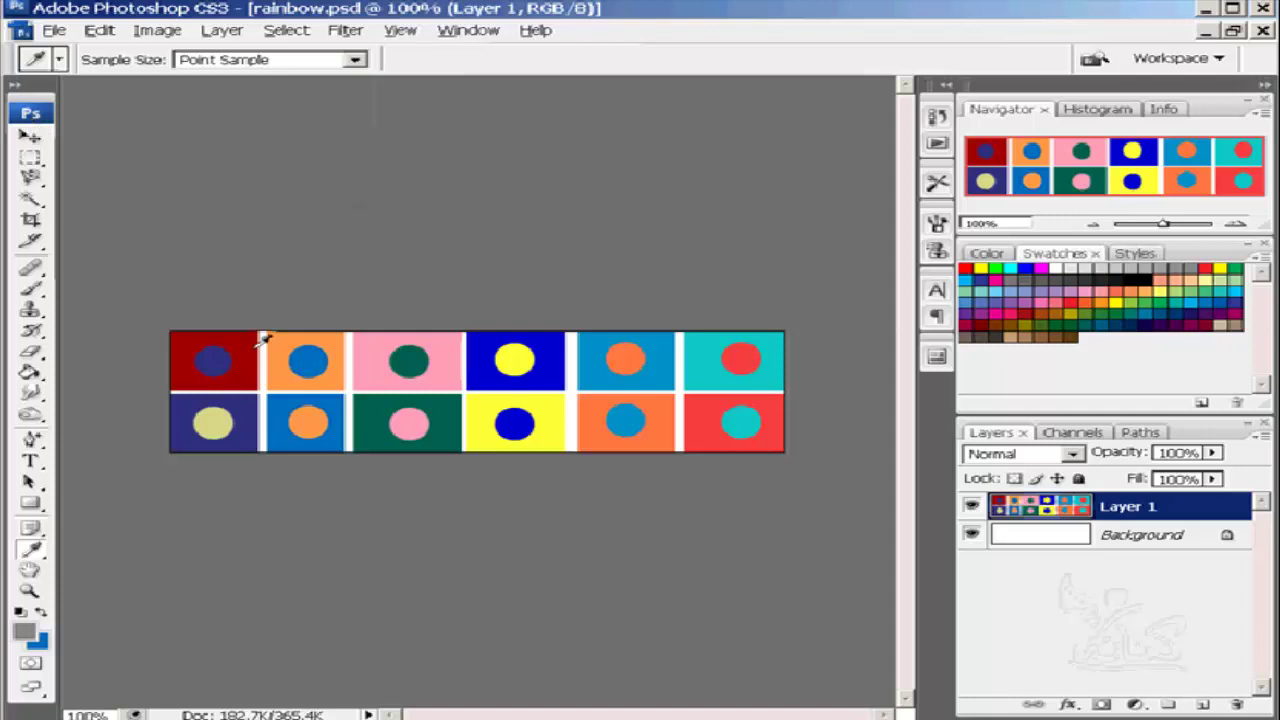
left_click(300, 358)
left_click(253, 339)
Sample colours from the pepper photo in Firefox, then return to Photoshop.
key("alt+Tab")
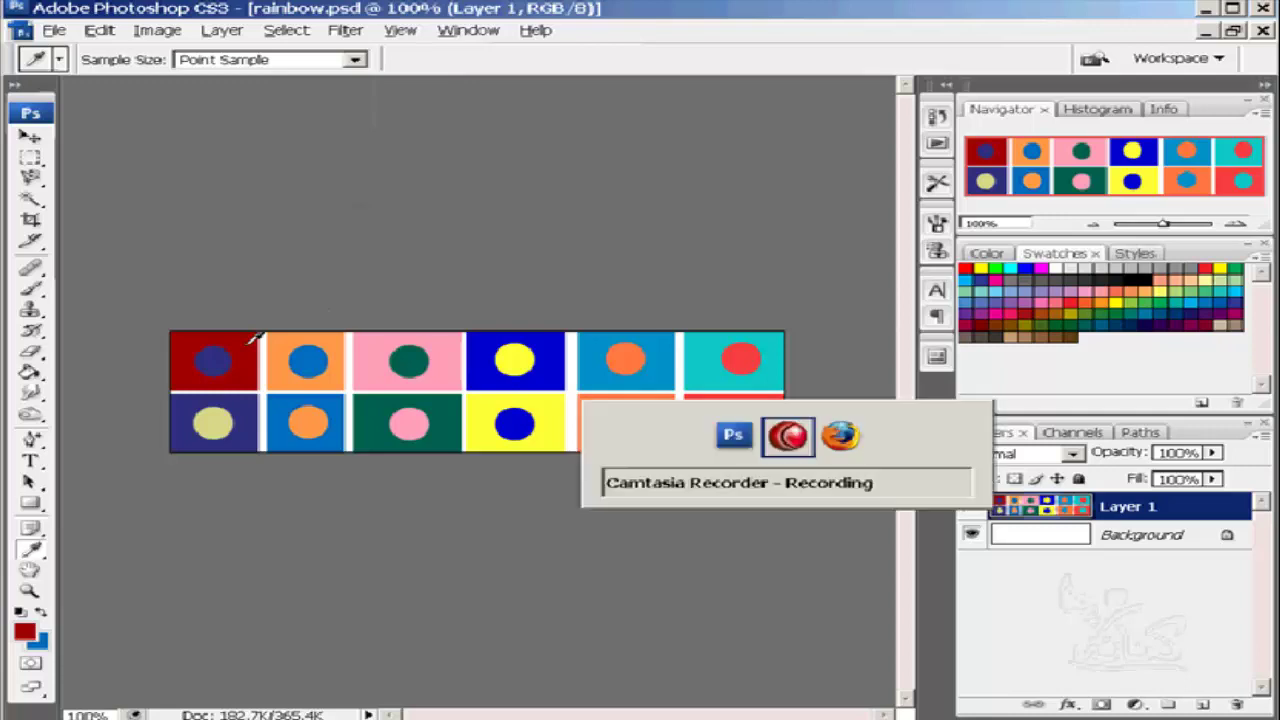
key("alt+Tab")
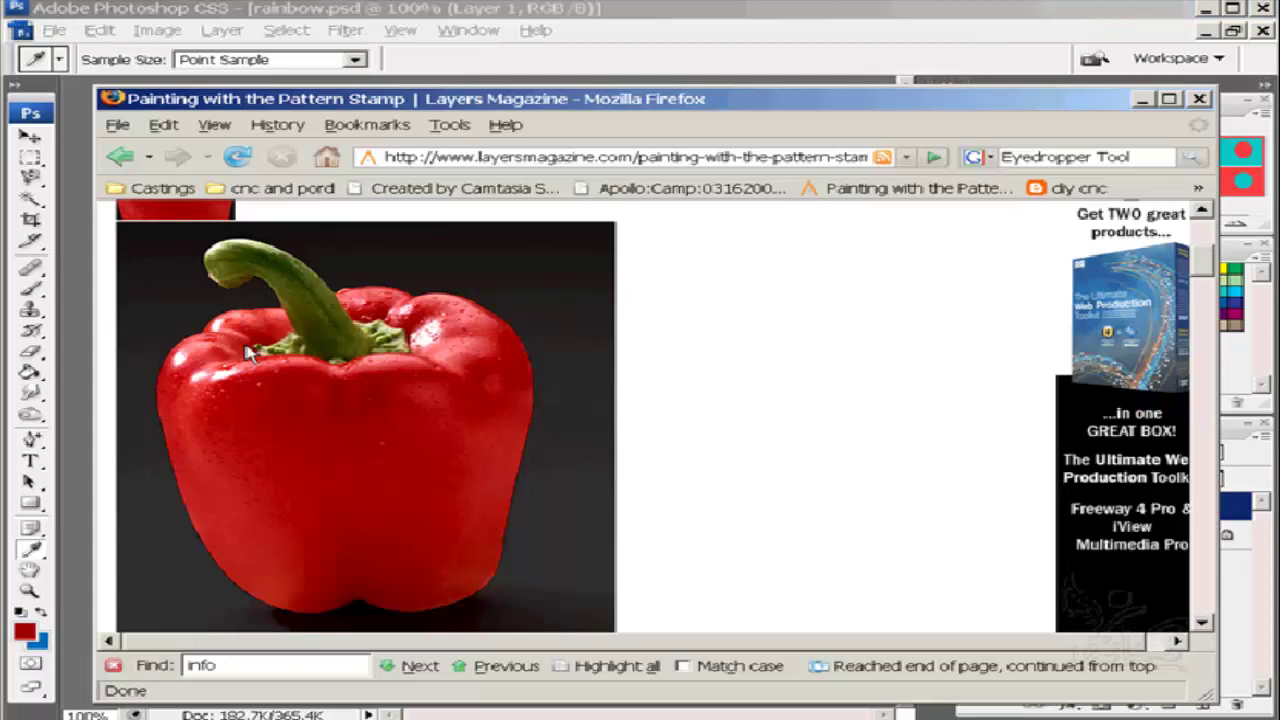
mouse_move(255, 370)
left_mouse_down()
mouse_move(268, 432)
mouse_move(318, 465)
left_mouse_up()
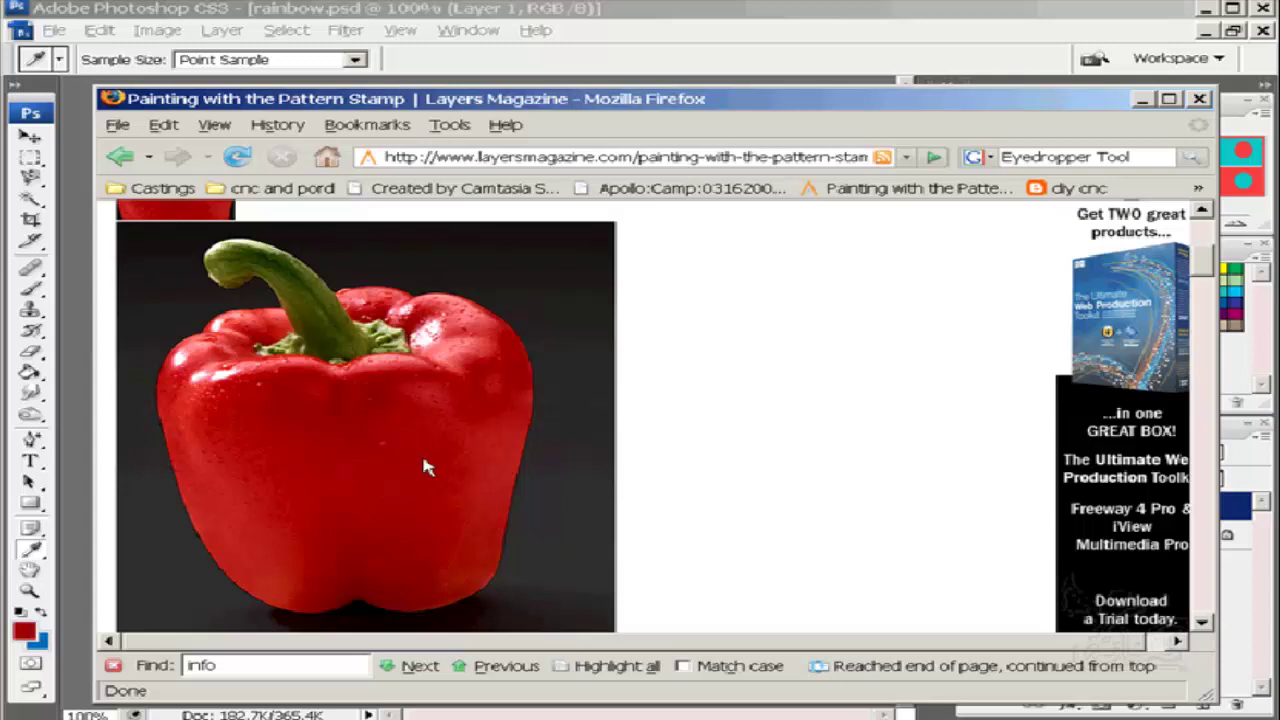
left_click_drag(424, 467, 480, 457)
mouse_move(558, 458)
left_mouse_down()
mouse_move(570, 467)
mouse_move(320, 450)
left_mouse_up()
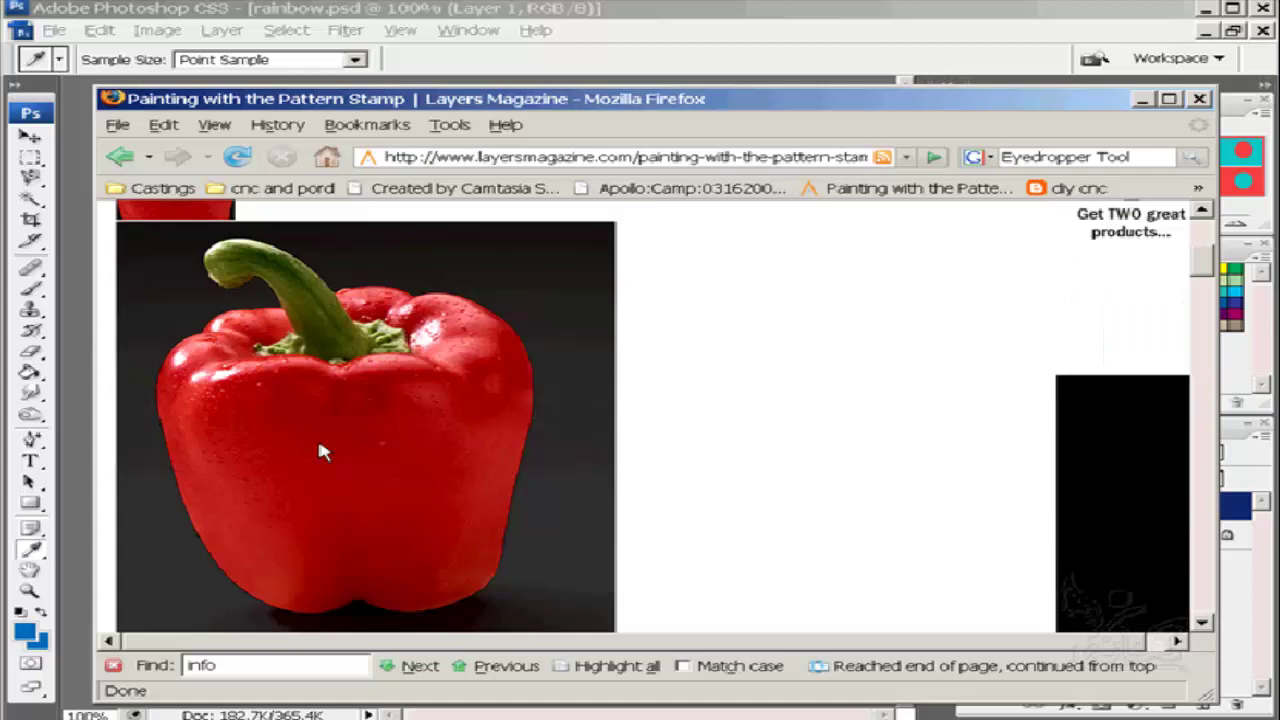
left_click_drag(320, 452, 290, 500)
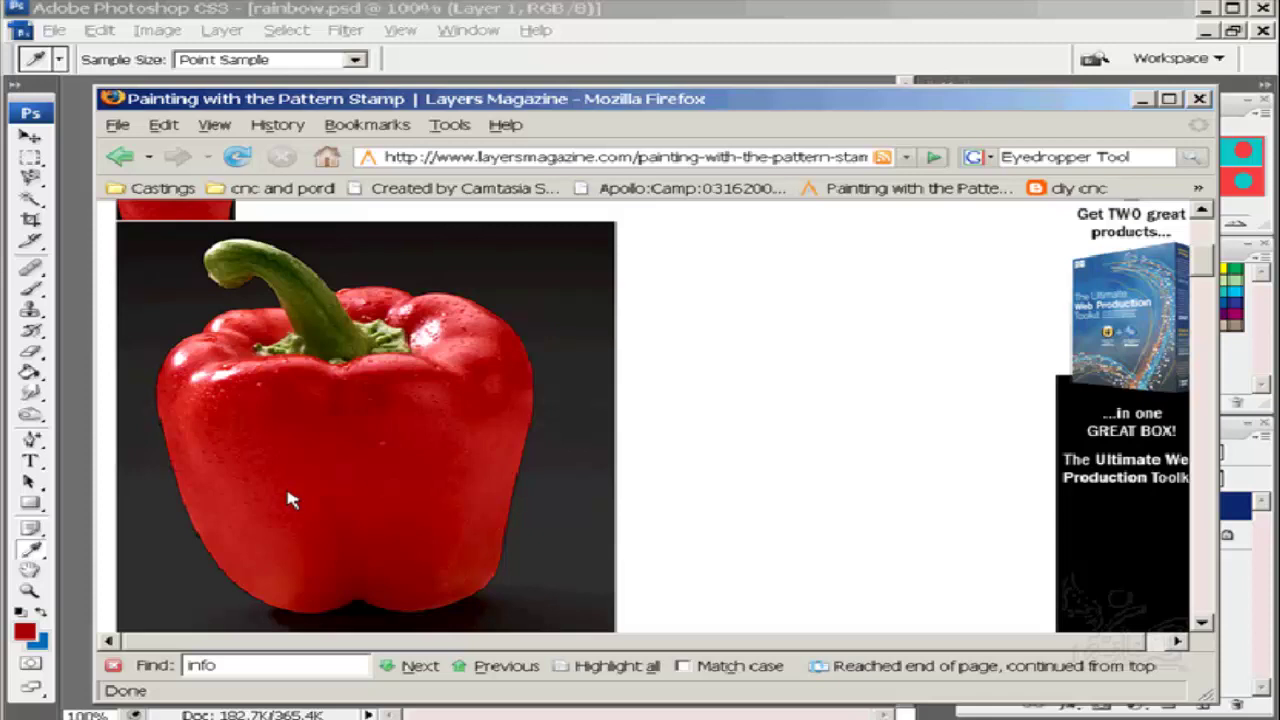
left_click(633, 12)
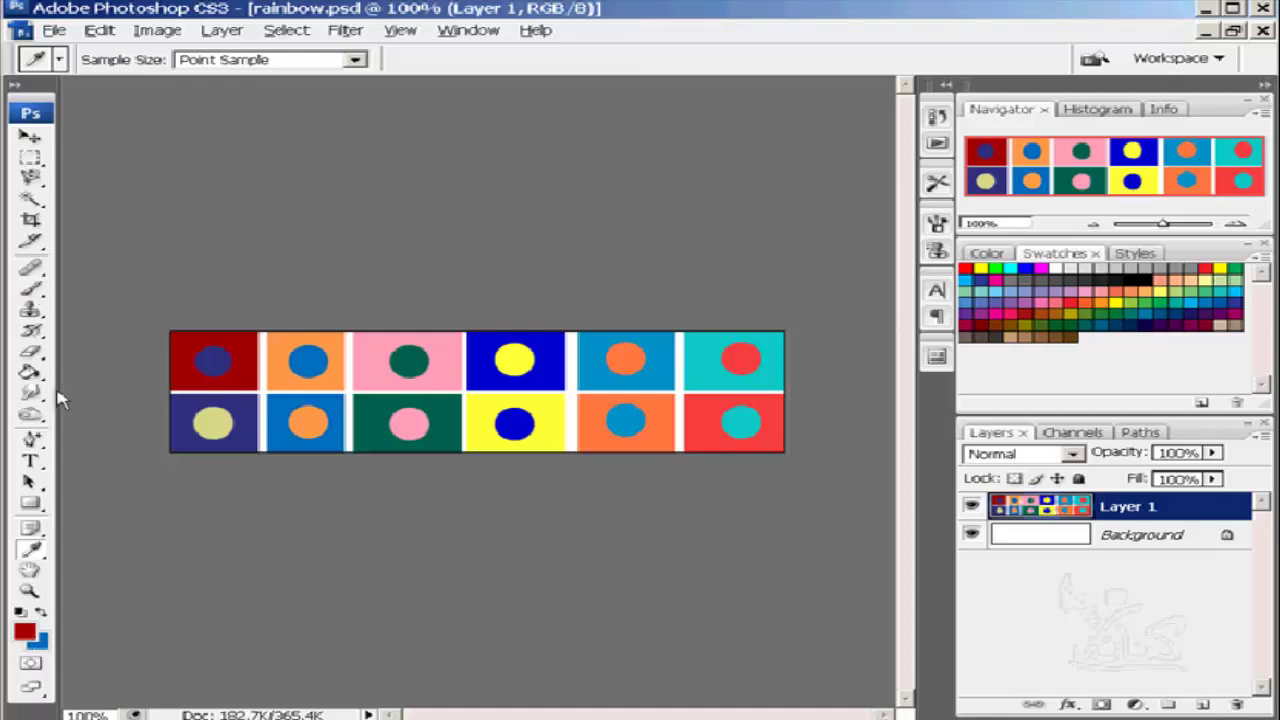
Paint-bucket fill the orange tile's background with the dark red foreground colour.
left_click(30, 373)
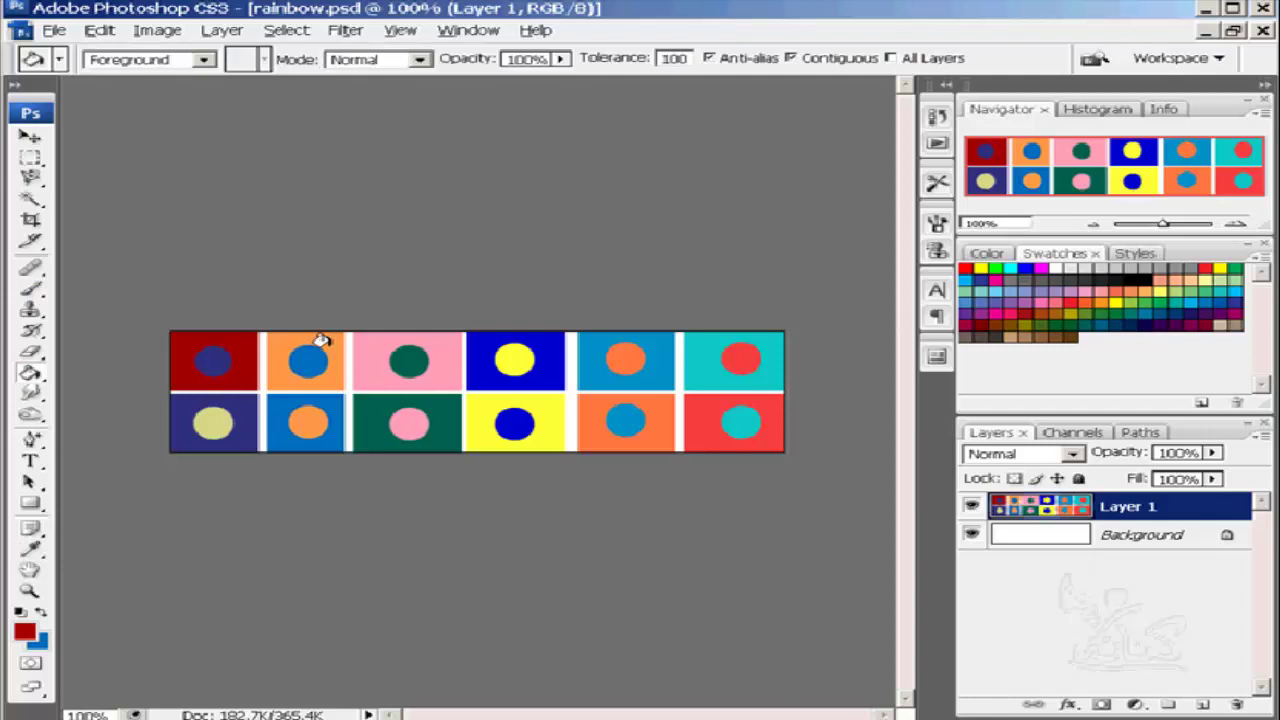
left_click(320, 341)
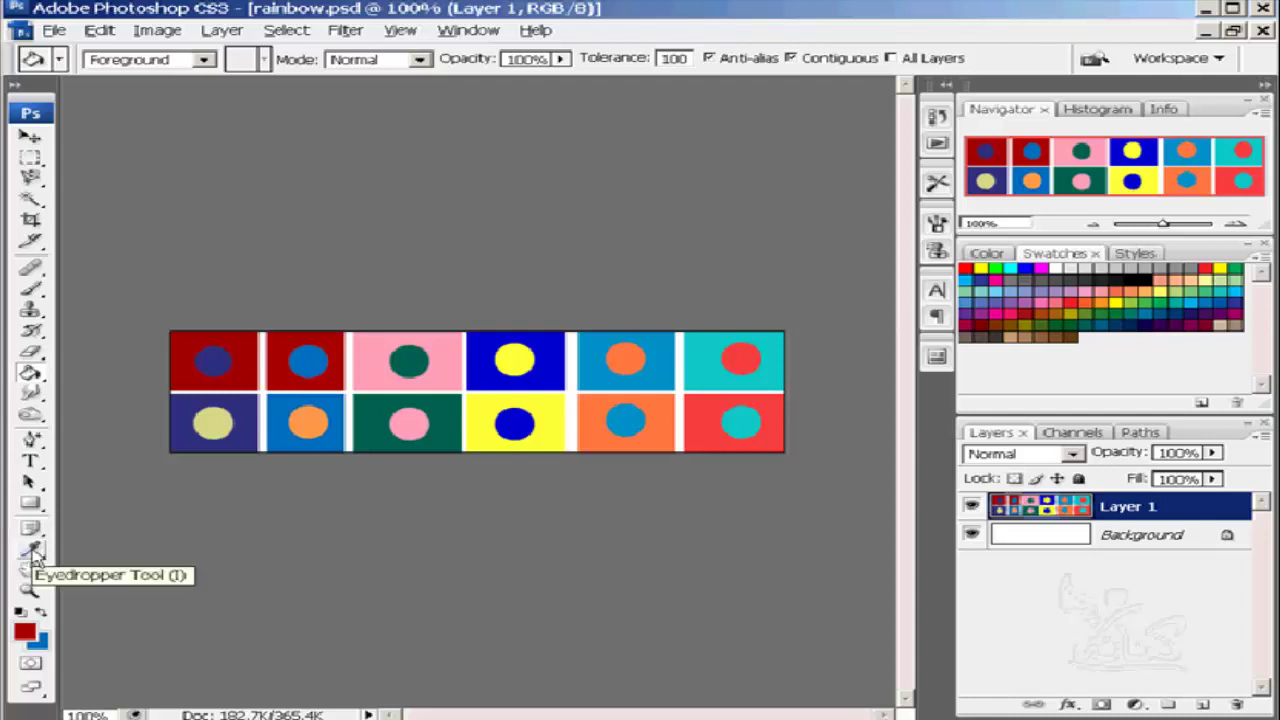
Place a Color Sampler on the pink tile, reading R 248, G 153, B 181.
left_click(33, 552)
right_click(33, 552)
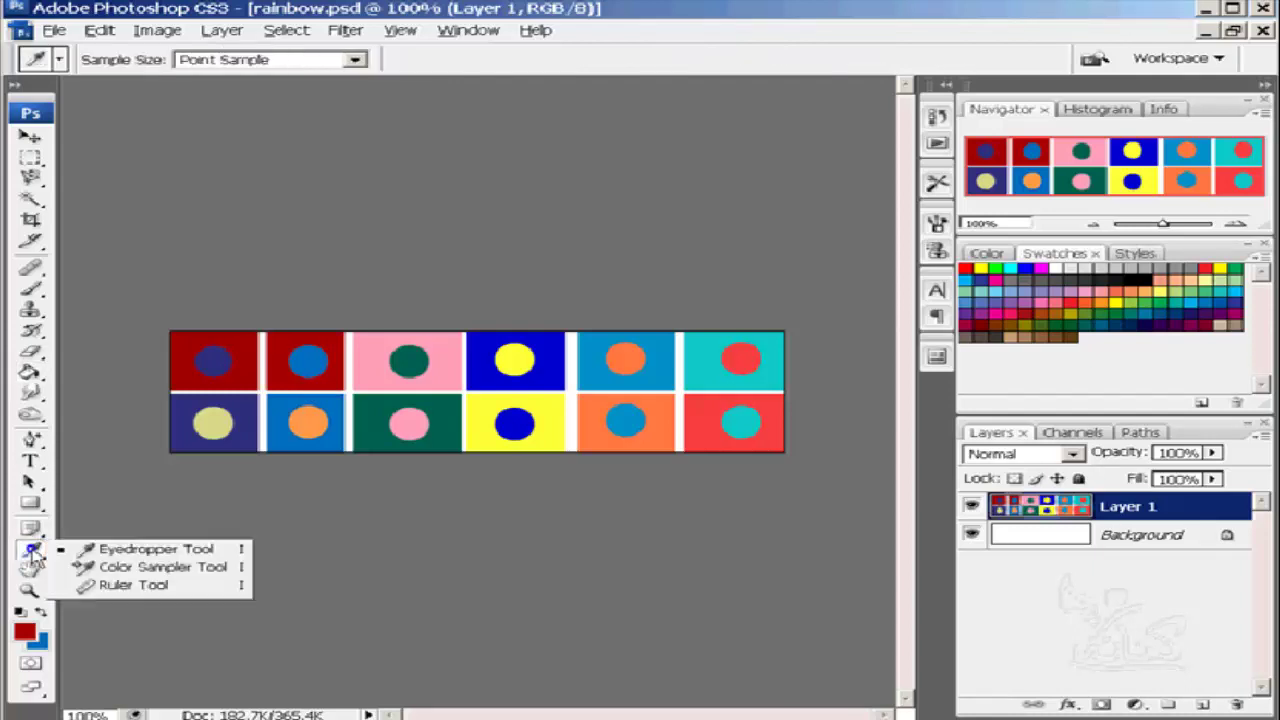
left_click(147, 567)
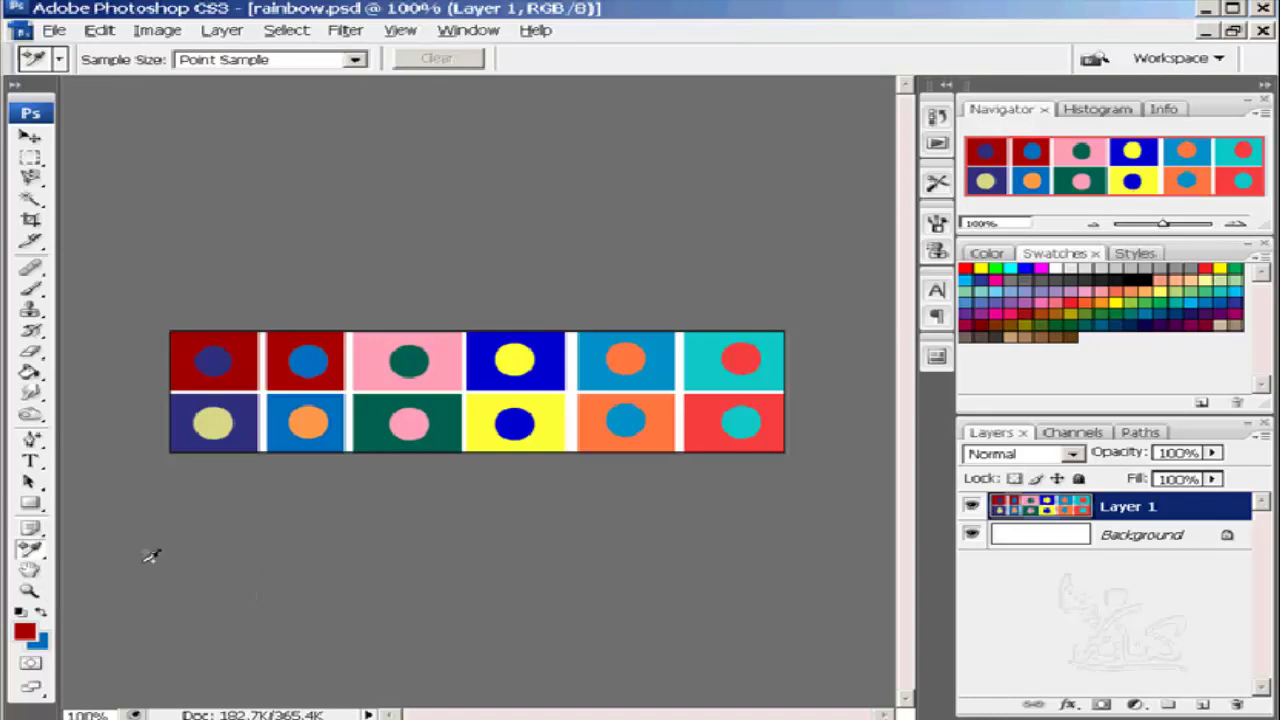
left_click(370, 353)
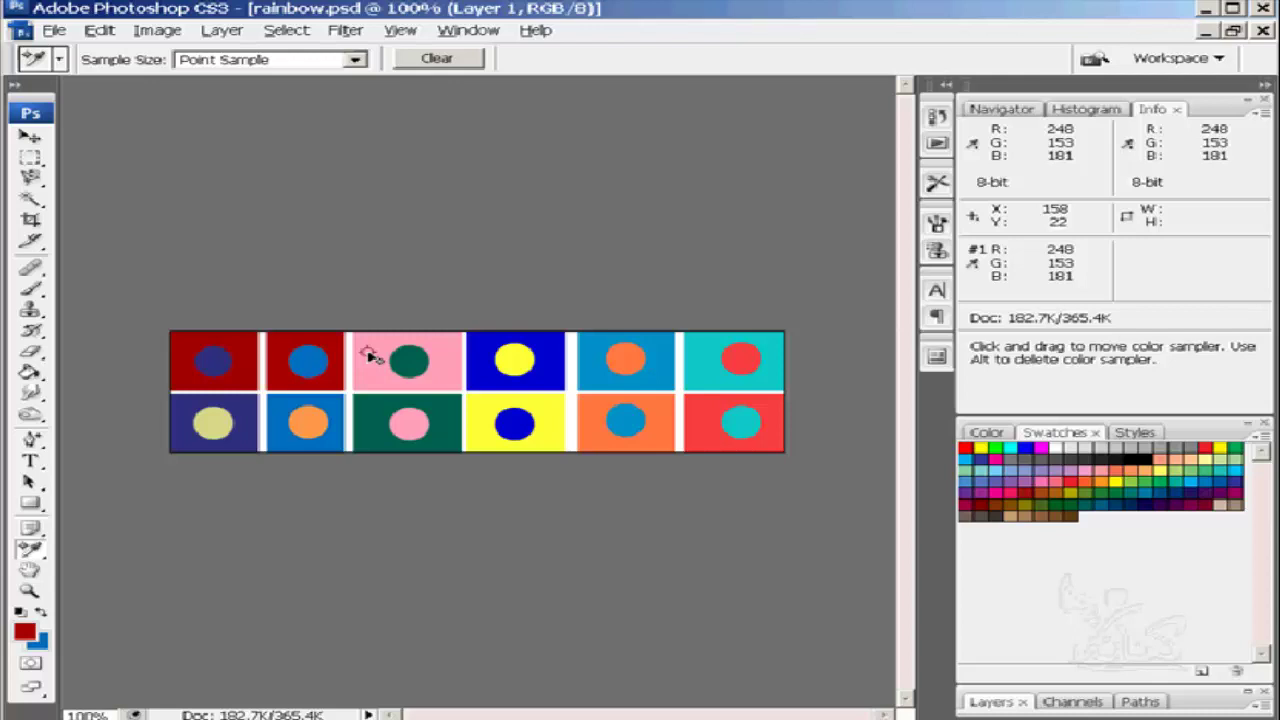
right_click(372, 357)
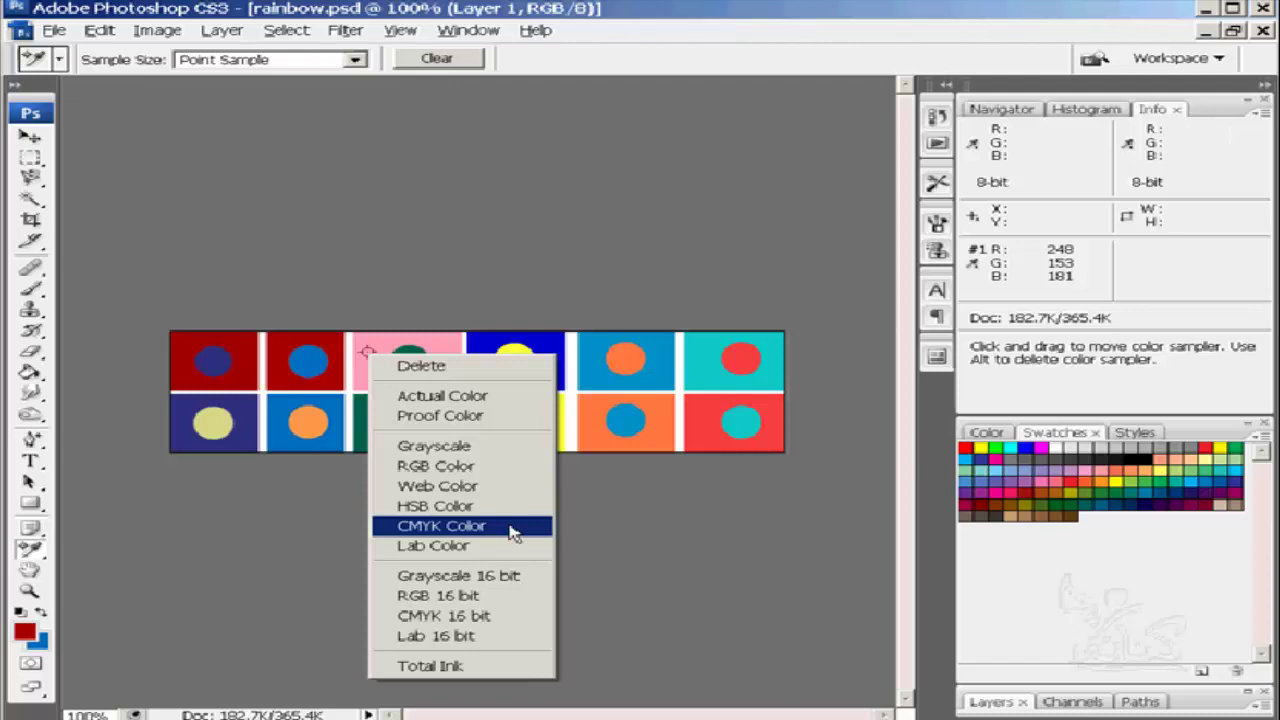
Switch sampler #1's readout to CMYK: C 0%, M 50%, Y 7%, K 0%.
left_click(512, 527)
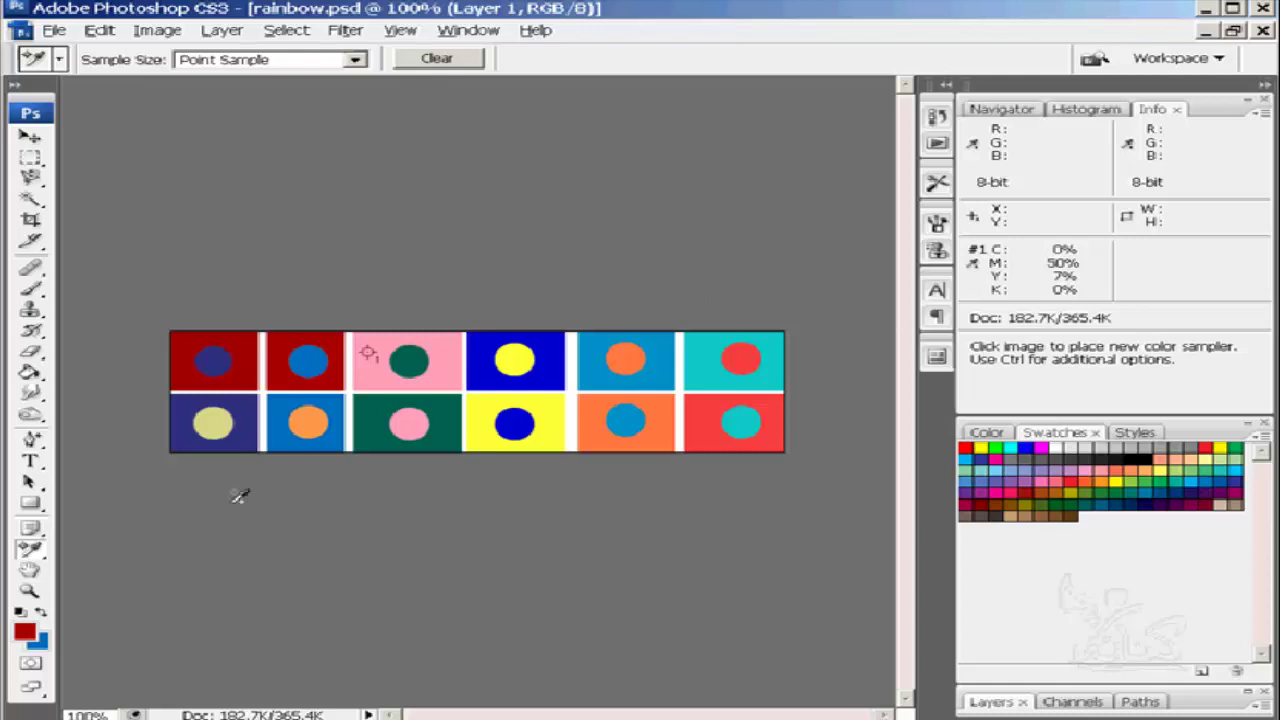
left_click(31, 552)
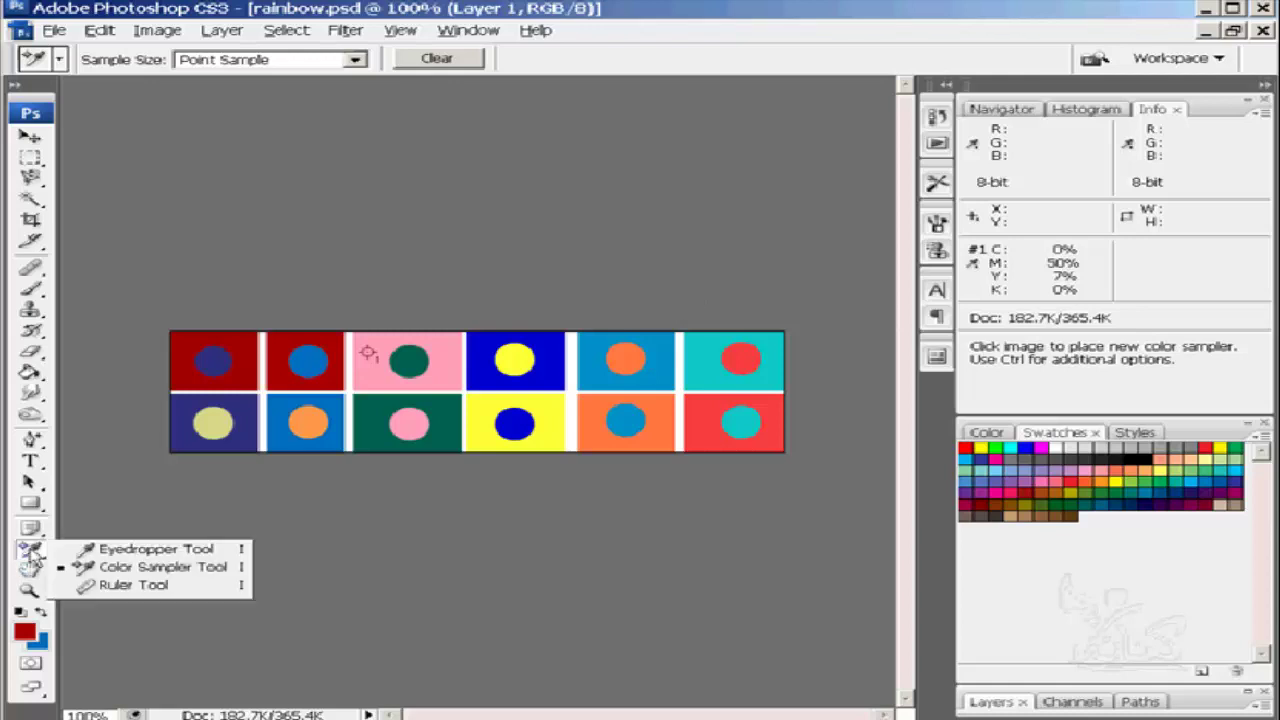
Draw a horizontal Ruler Tool line across the dark green tile, measuring 66.00 at 0.0°.
left_click(158, 588)
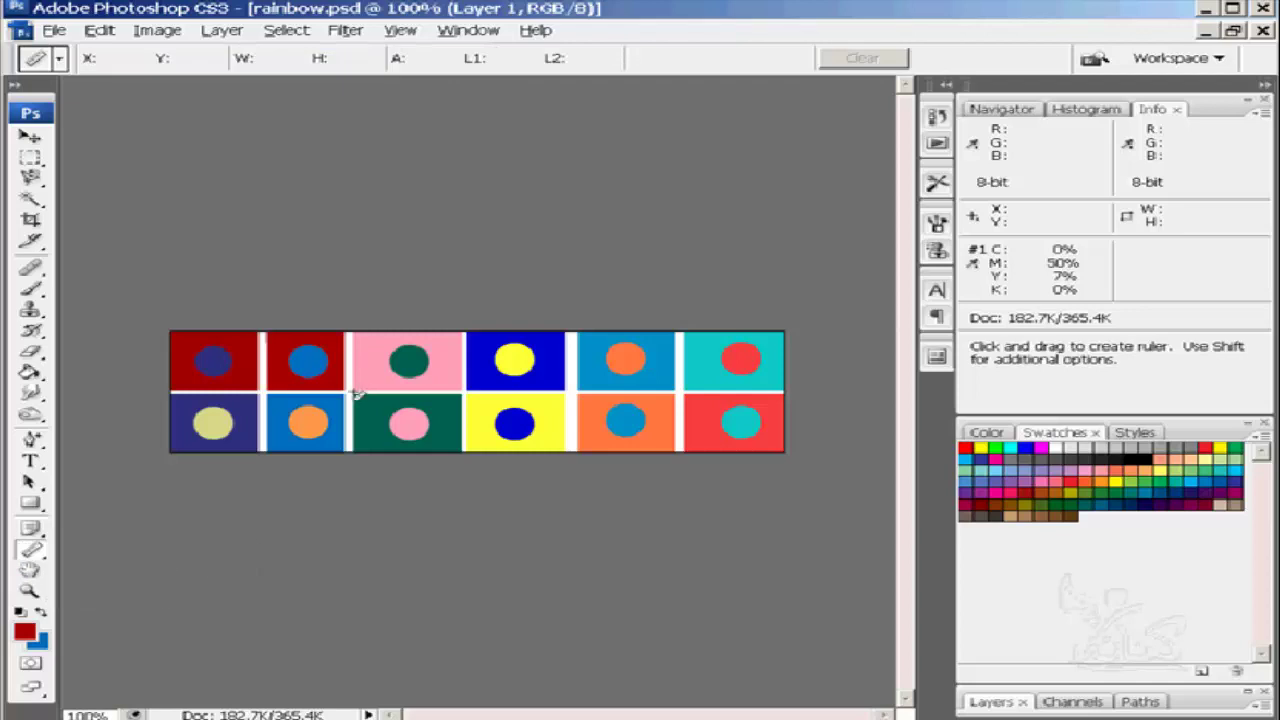
left_click_drag(356, 393, 468, 397)
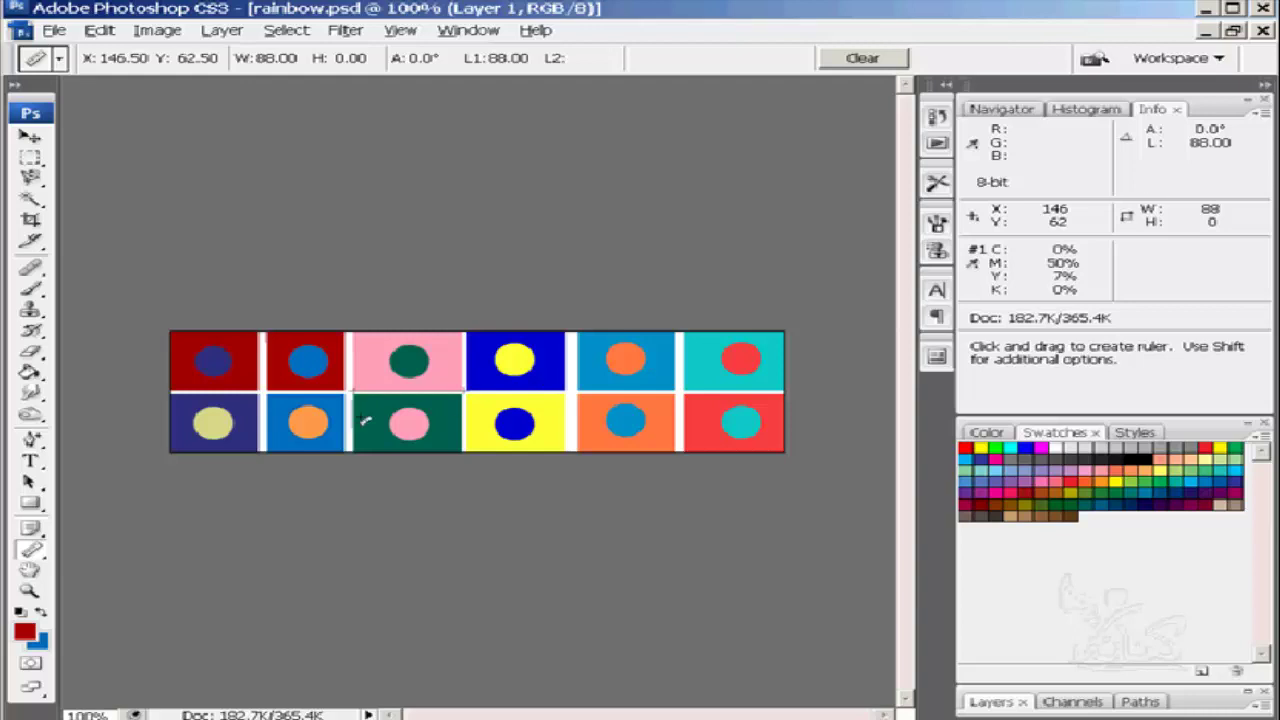
left_click_drag(373, 407, 454, 407)
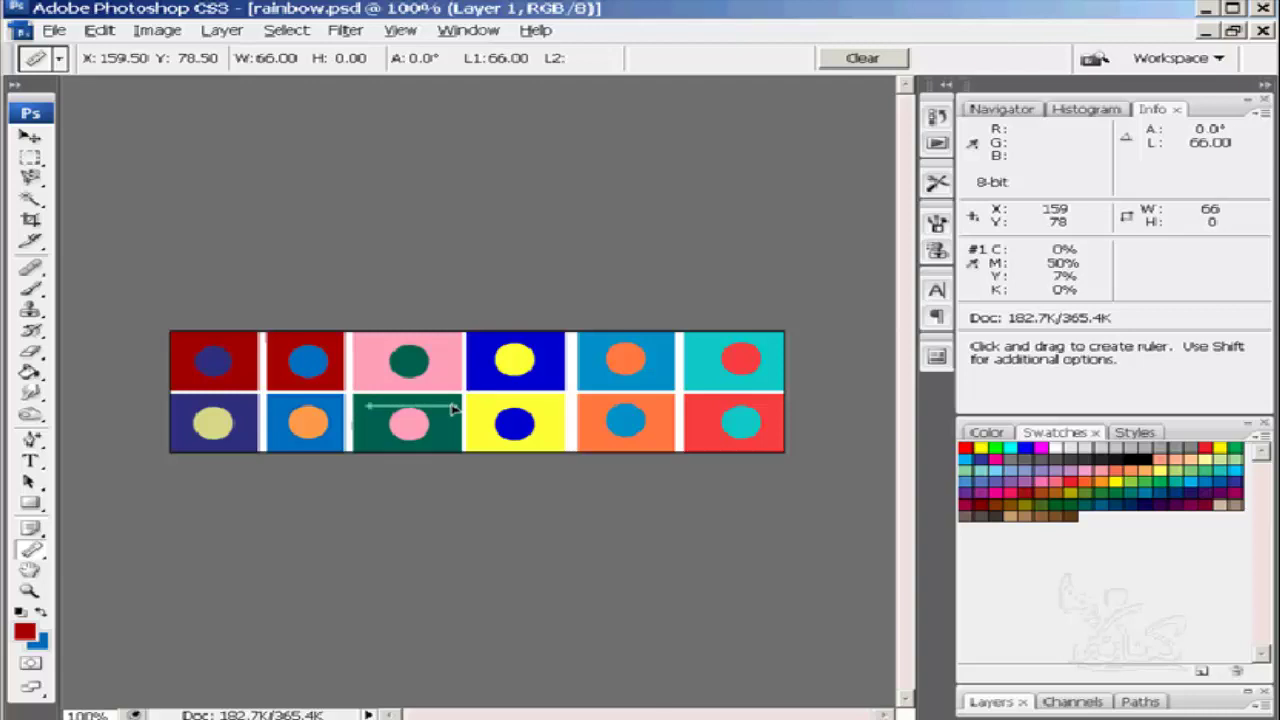